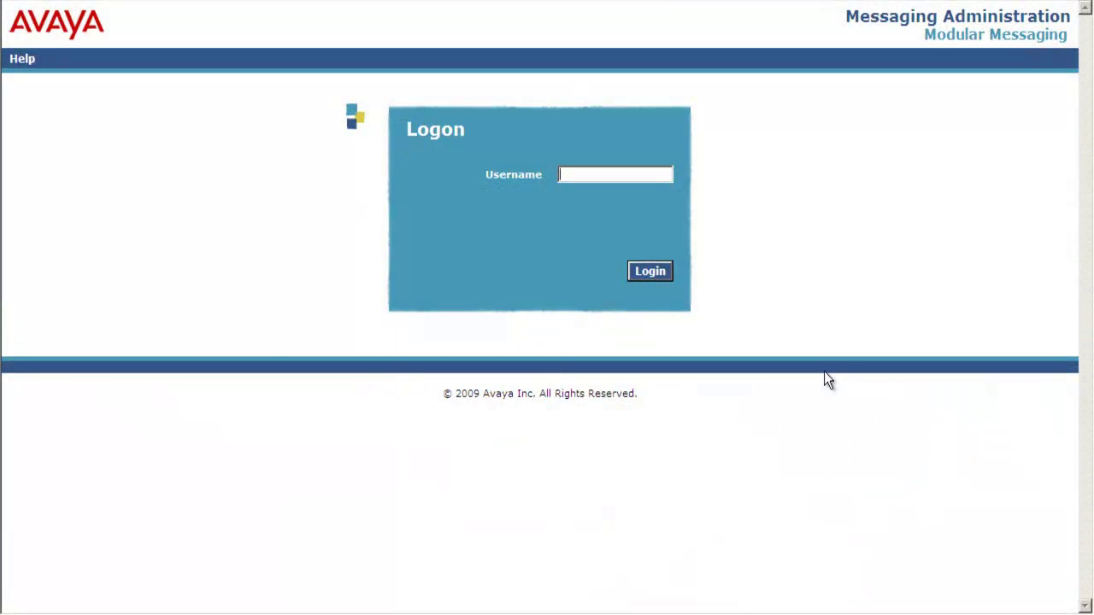
Step: Enter the username craft, submit it, and type the account password at the password prompt
click(581, 175)
text(c)
text(raft)
click(645, 274)
text(•••)
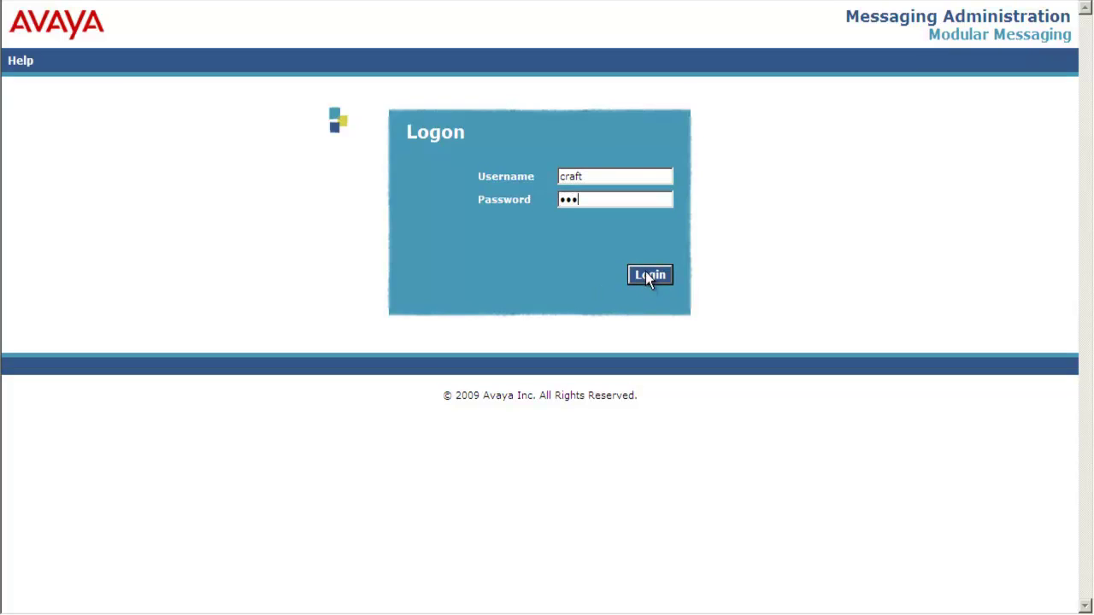
text(•••)
text(••••)
Step: Sign in and open the Backup page under Backup/Restore in the left menu
click(646, 275)
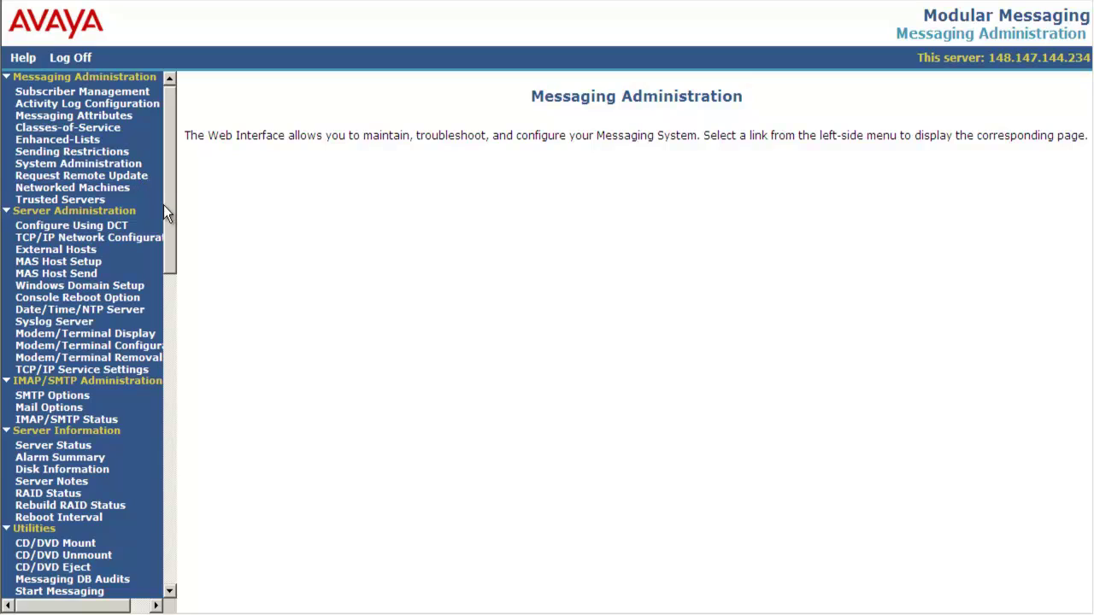
drag(165, 207, 166, 561)
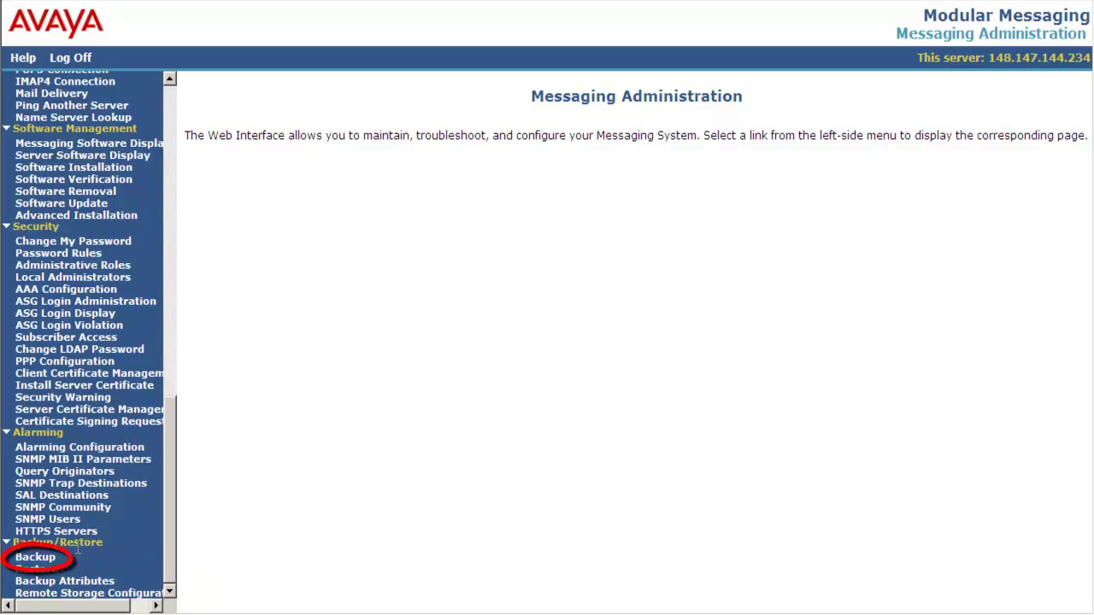
click(49, 558)
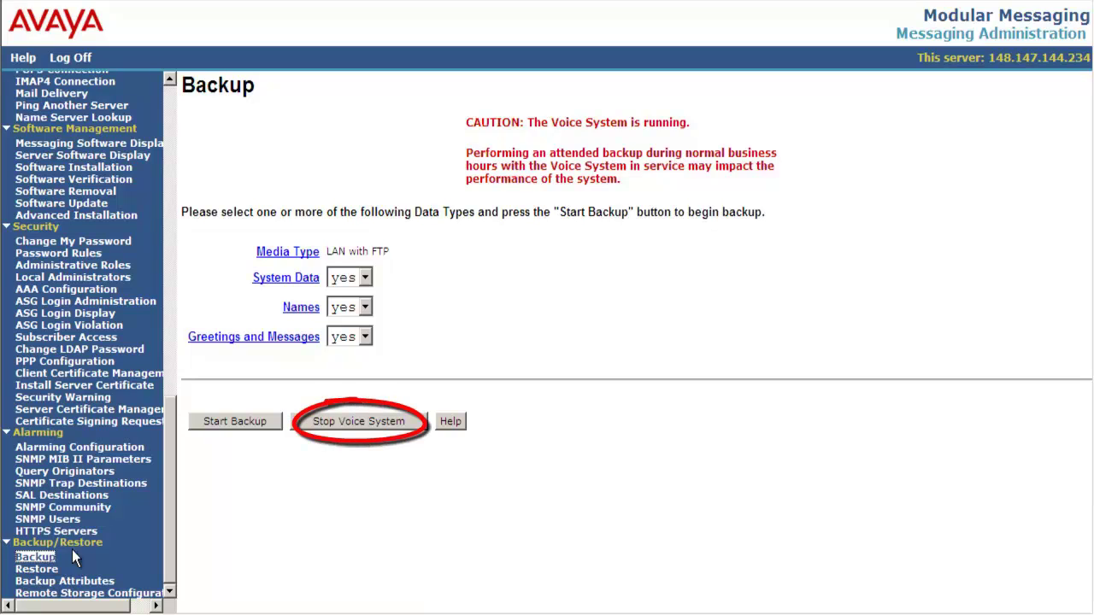
Step: Stop the messaging voice system and acknowledge the notice that it has stopped
click(341, 423)
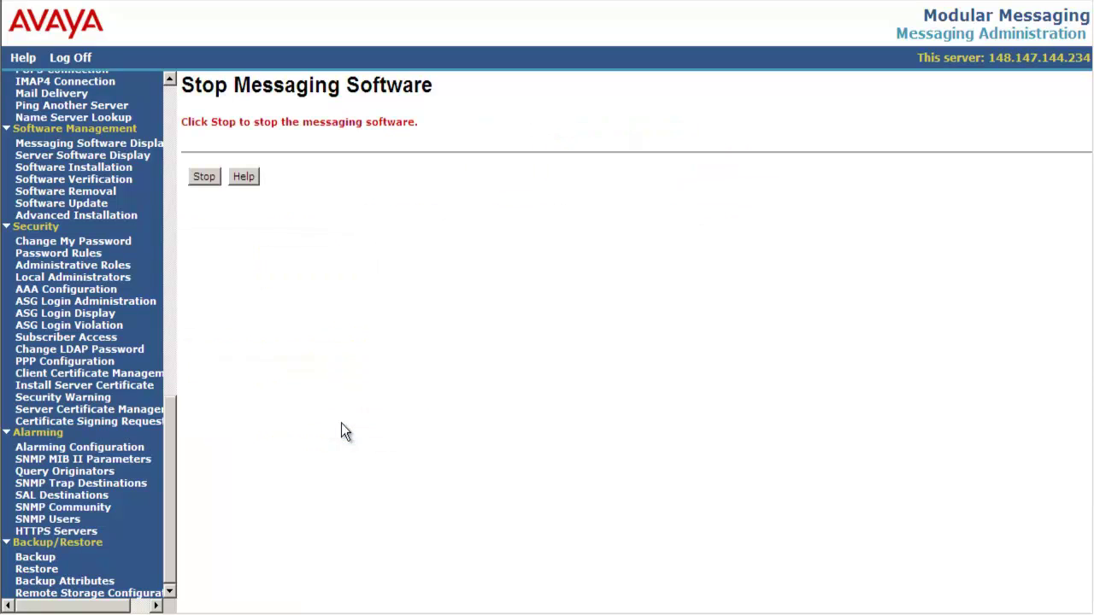
click(208, 185)
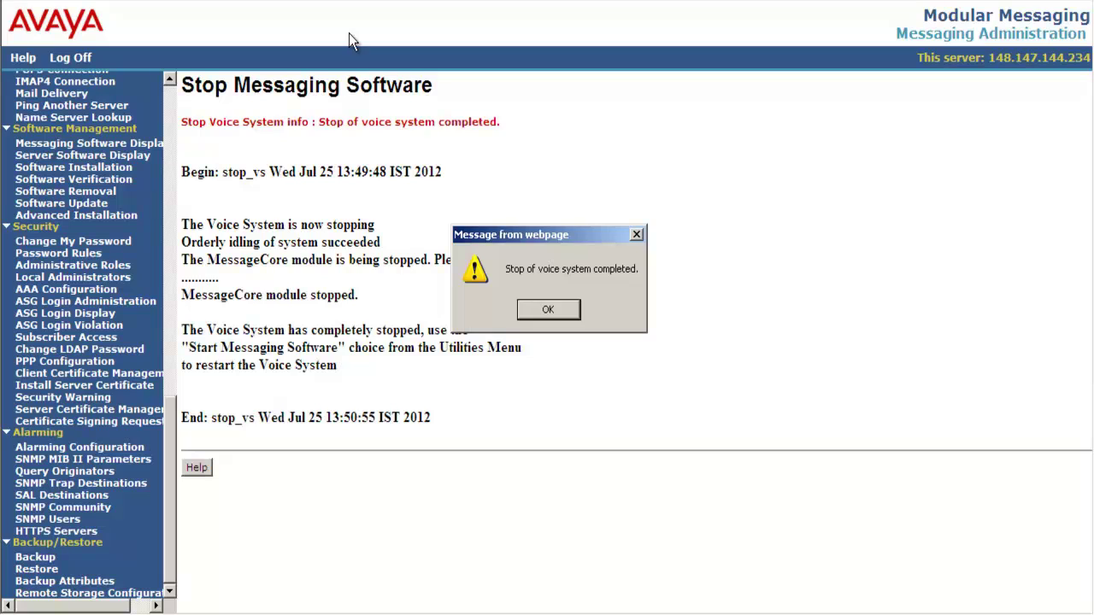
click(538, 313)
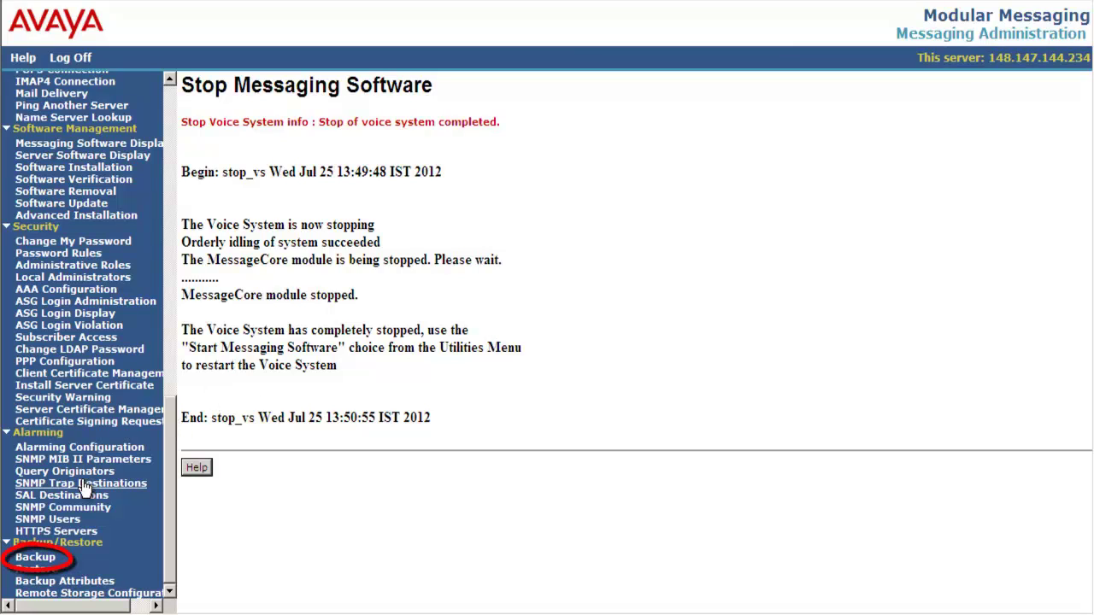
Step: Start a LAN/FTP backup from the Backup page, estimated at about 117 MB
click(34, 557)
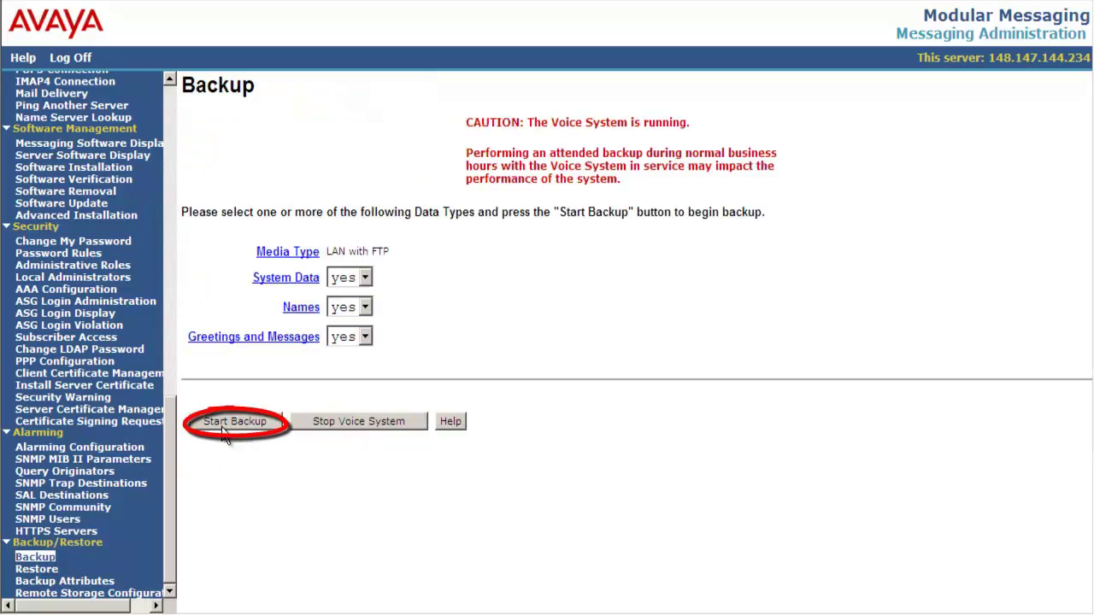
click(224, 427)
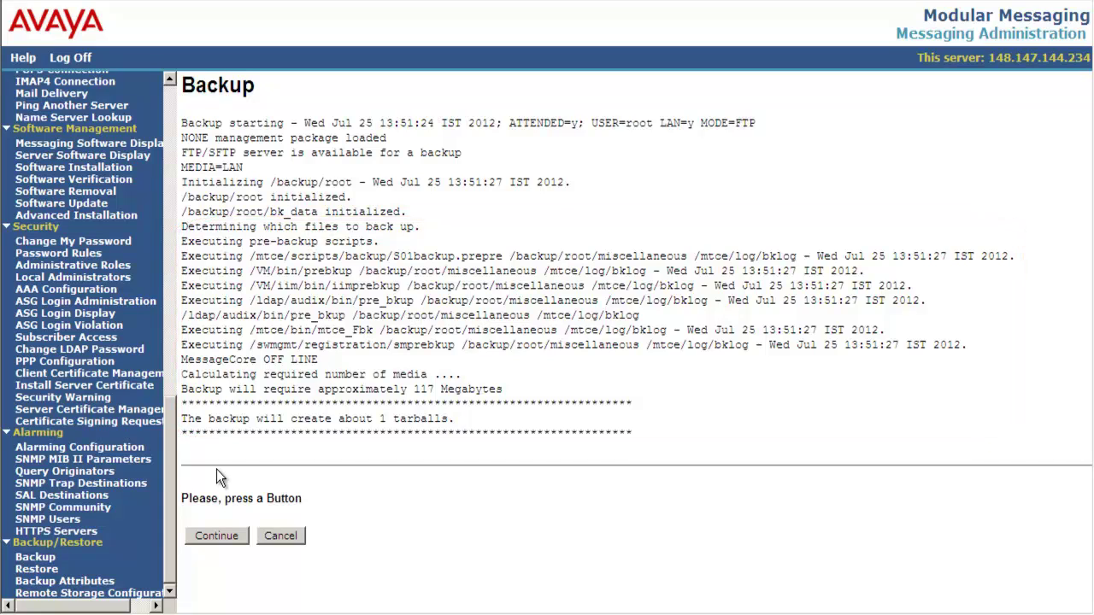
Step: Confirm the backup and follow its log as it copies files, reaching 360 of 647
click(199, 541)
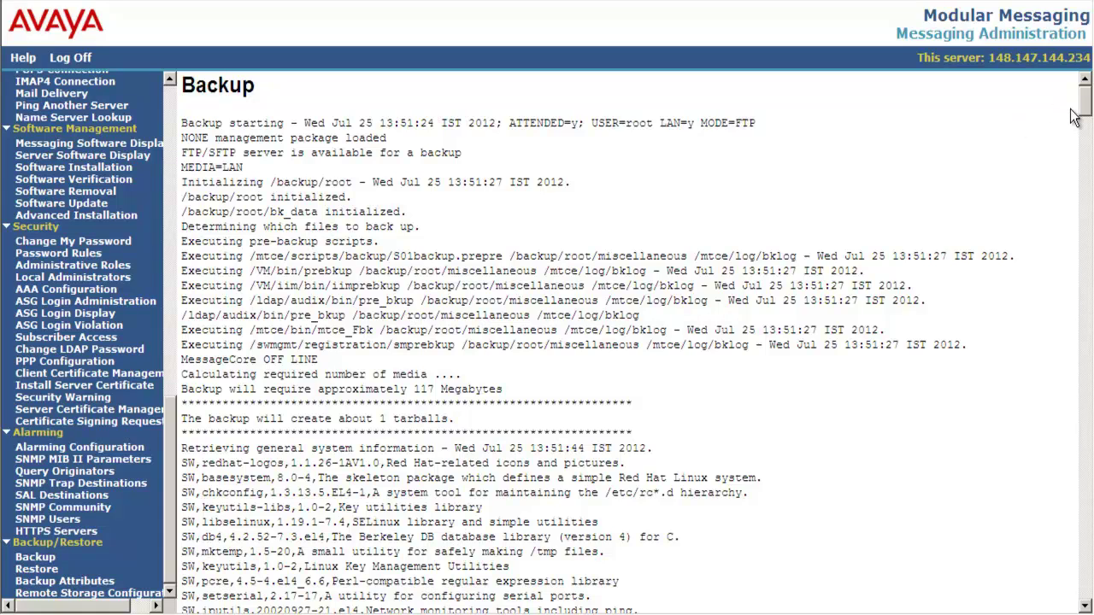
drag(1083, 106, 1085, 344)
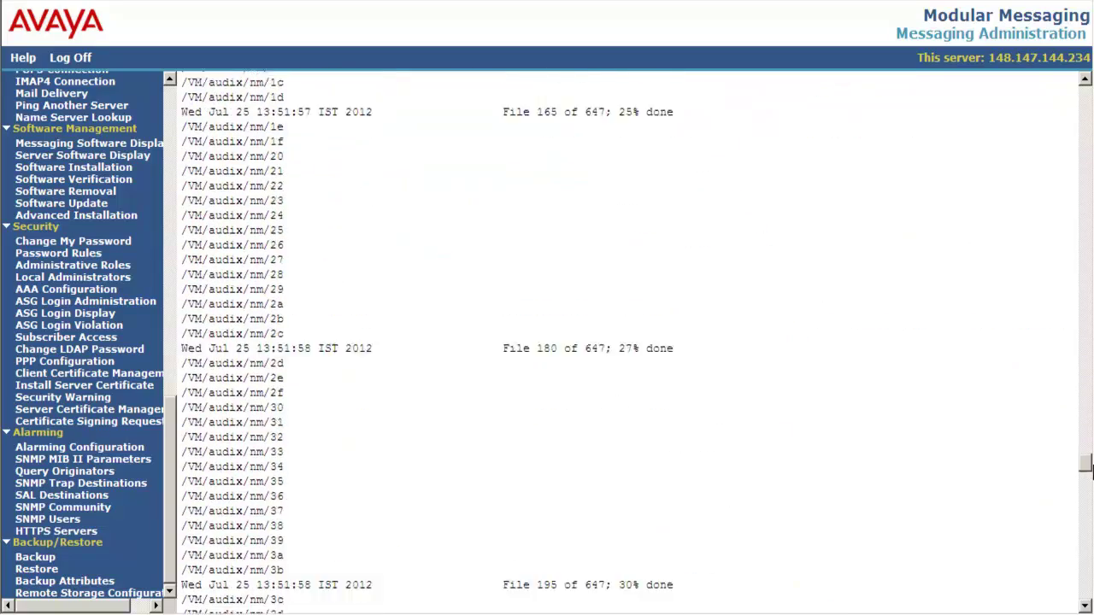
drag(1084, 344, 1085, 579)
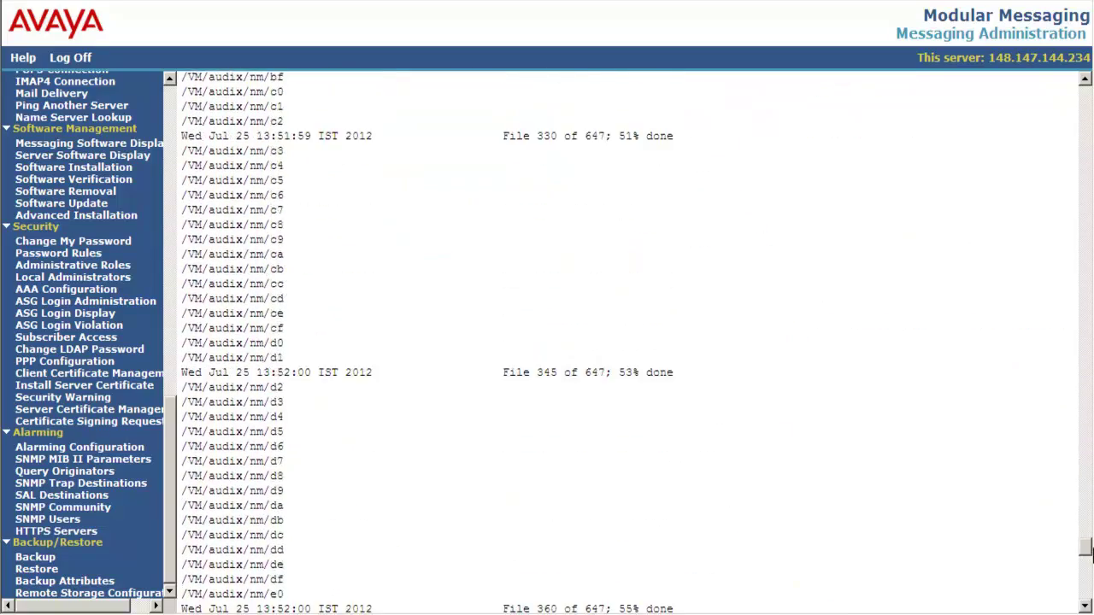